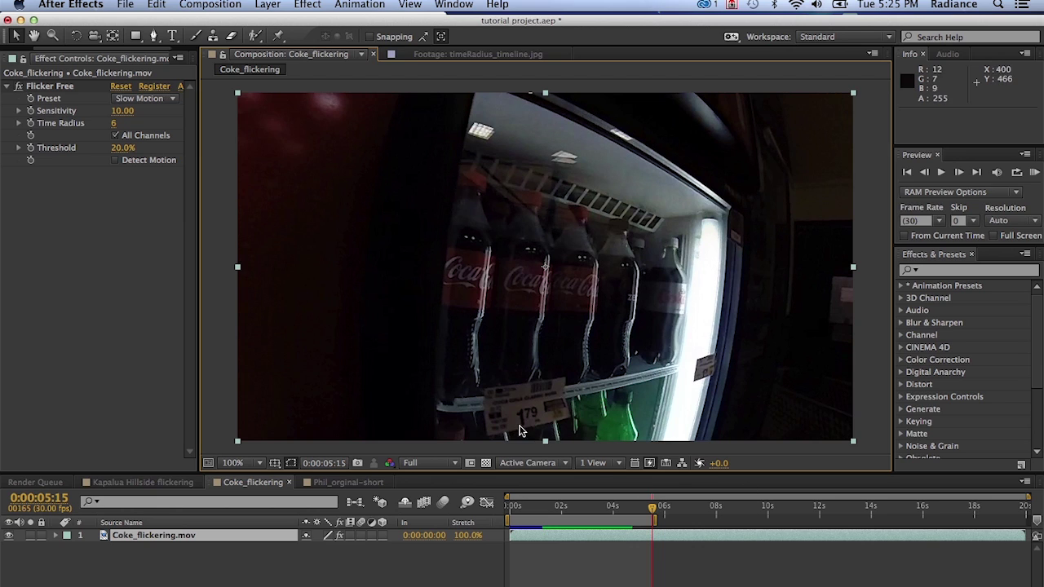
- Disable Flicker Free and RAM-preview the original flickering Coke fridge footage, then stop playback
click(18, 86)
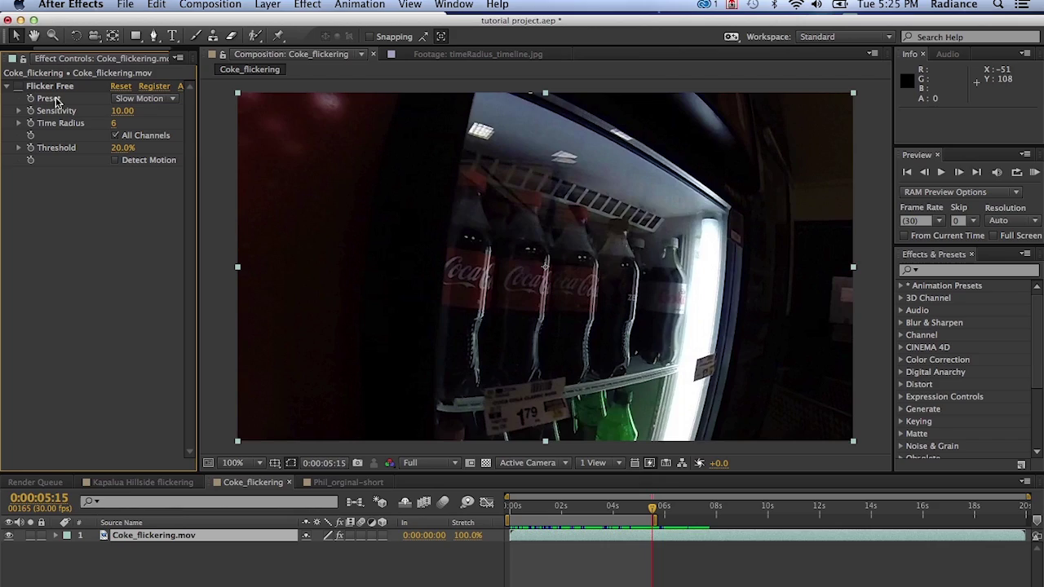
key(KP_0)
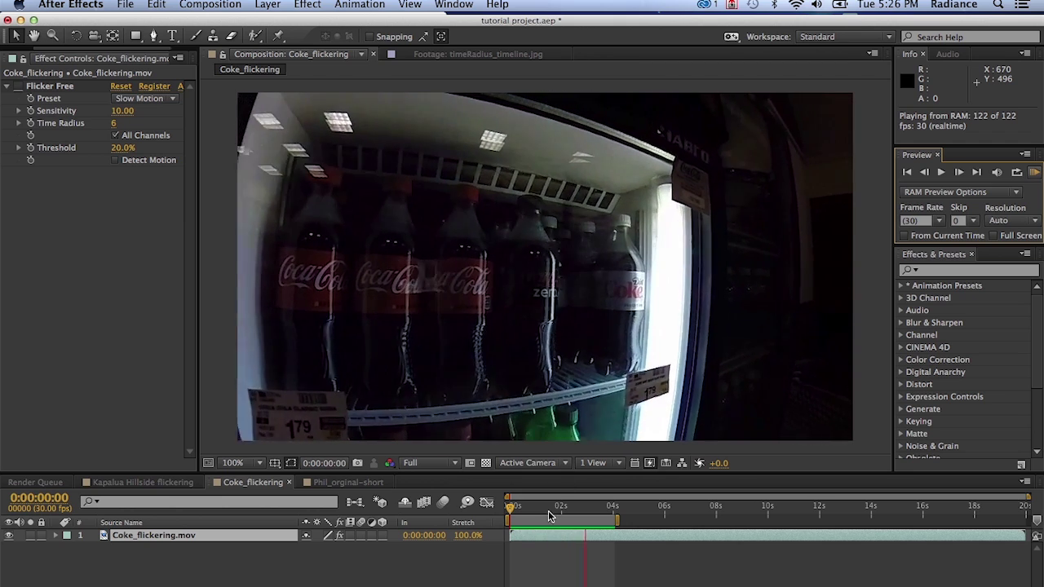
key(space)
key(space)
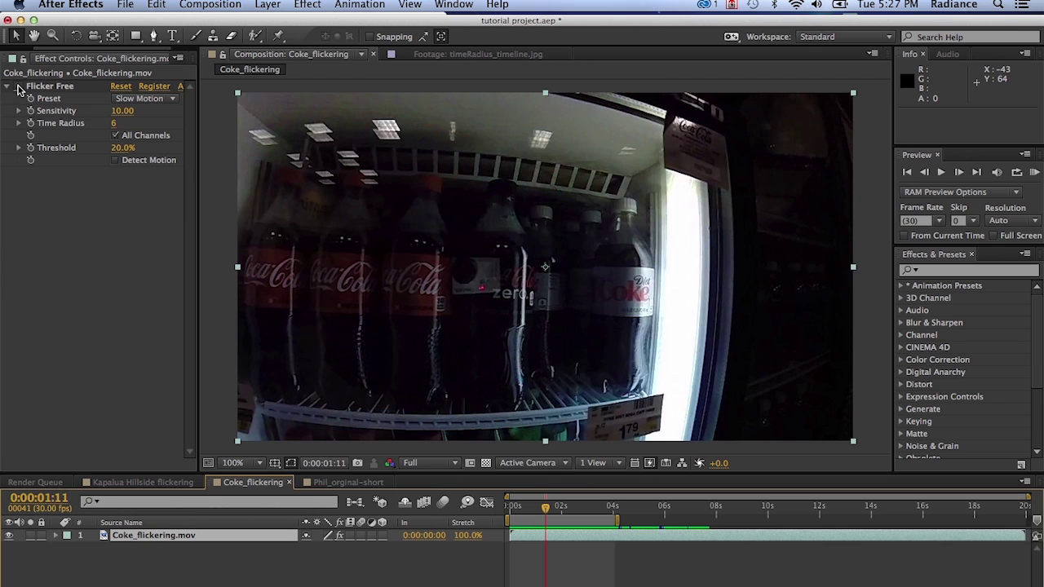
- Toggle Flicker Free on, off, then on again, previewing the Coke footage after each switch
click(19, 89)
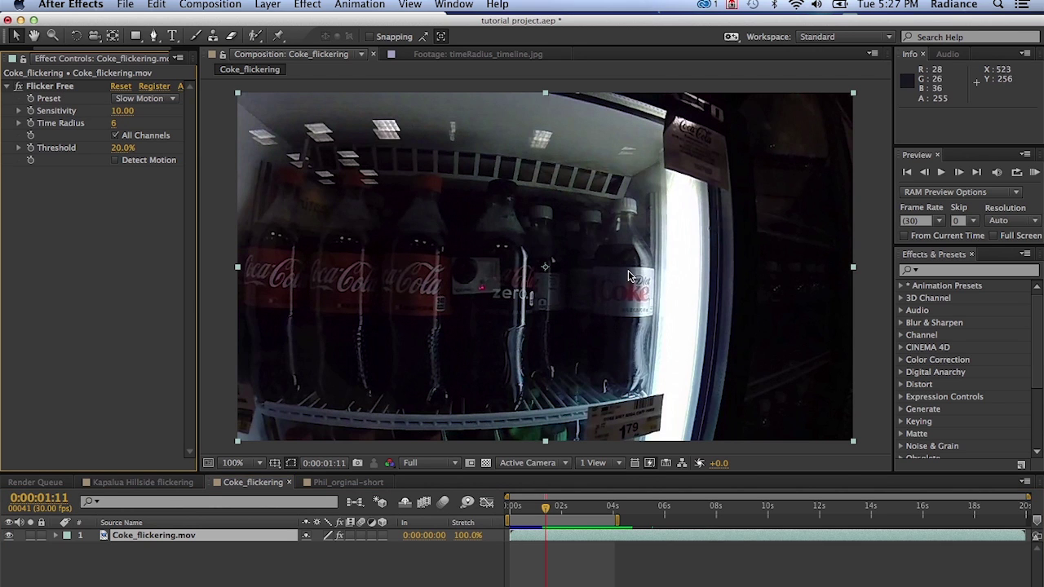
click(1034, 172)
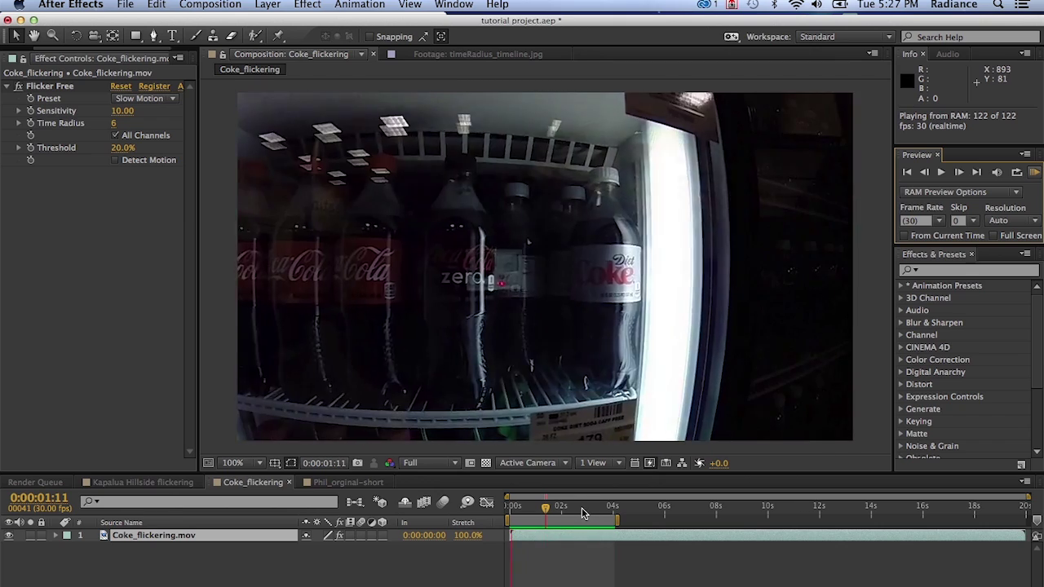
key(space)
click(37, 116)
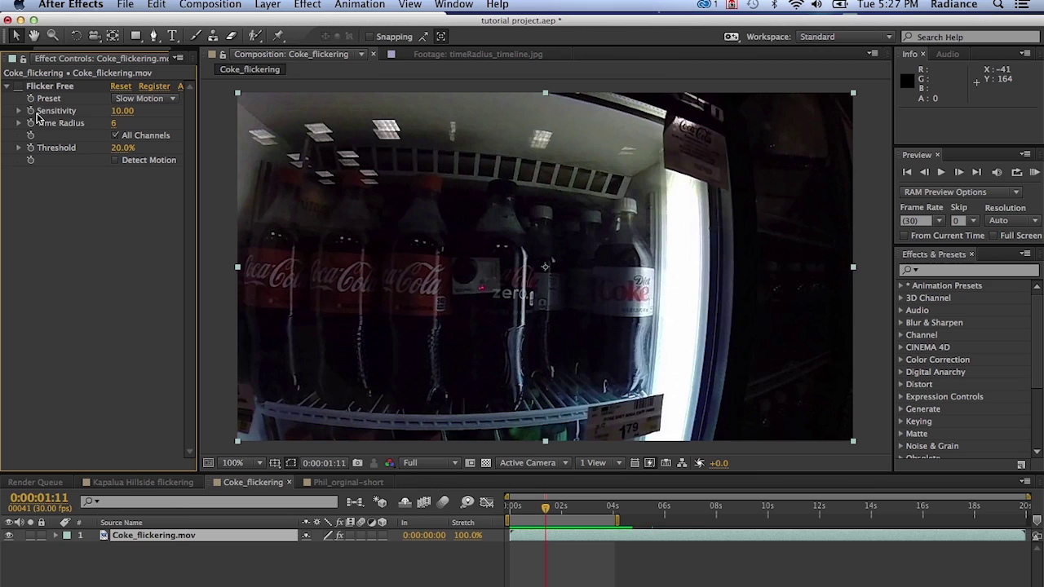
click(1035, 172)
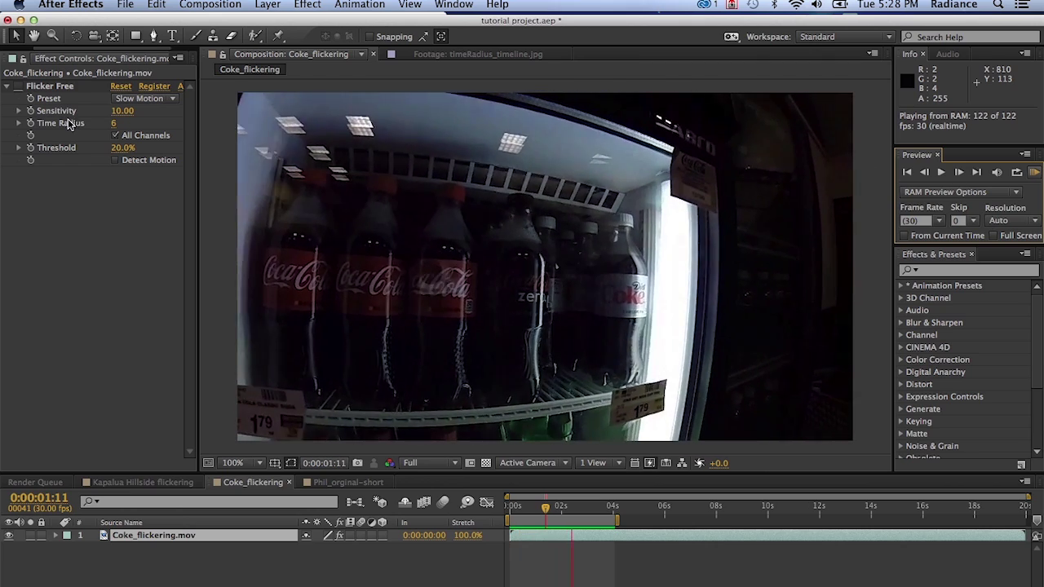
click(20, 90)
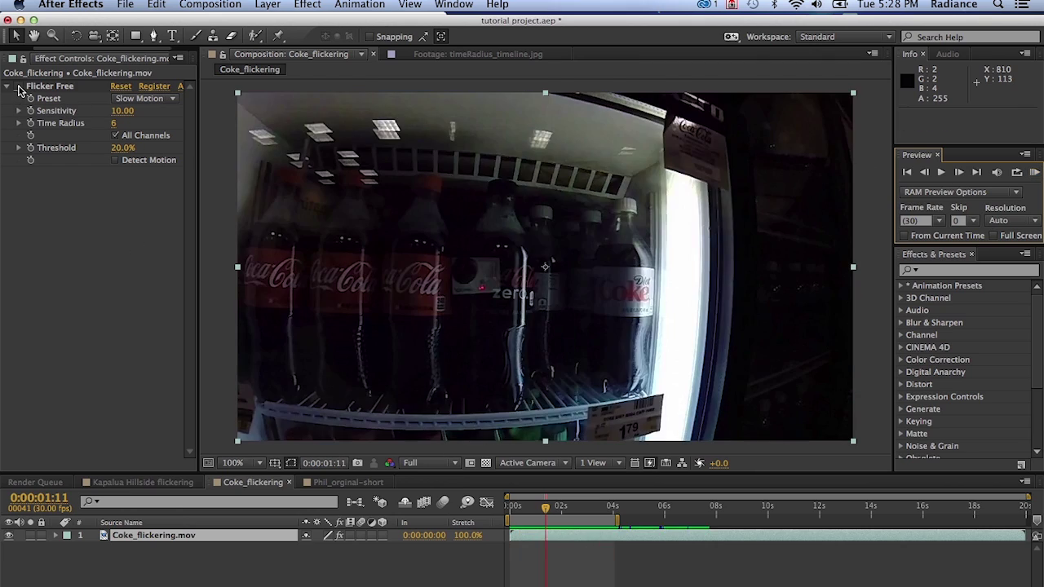
click(20, 89)
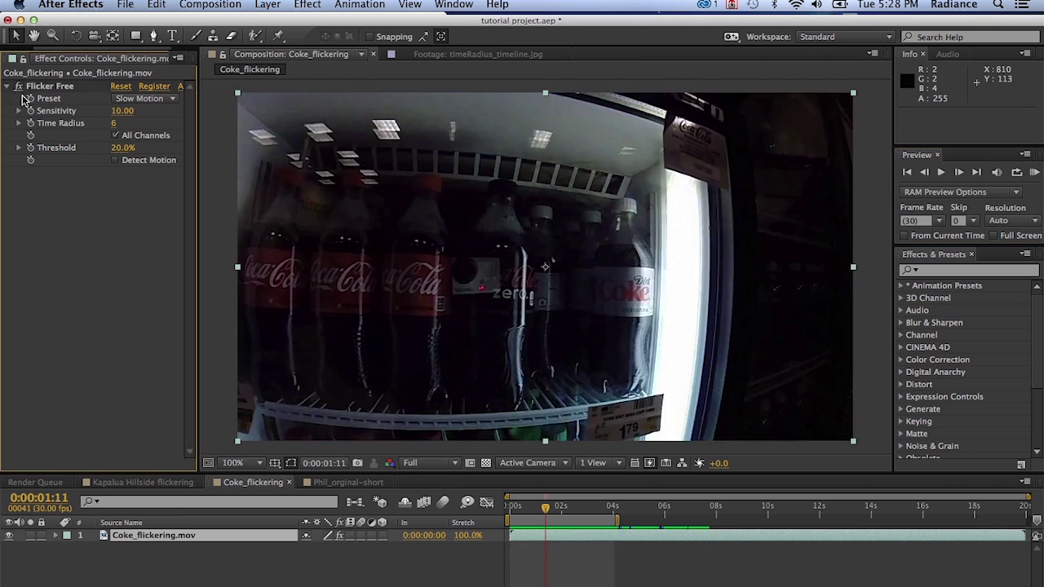
click(1035, 173)
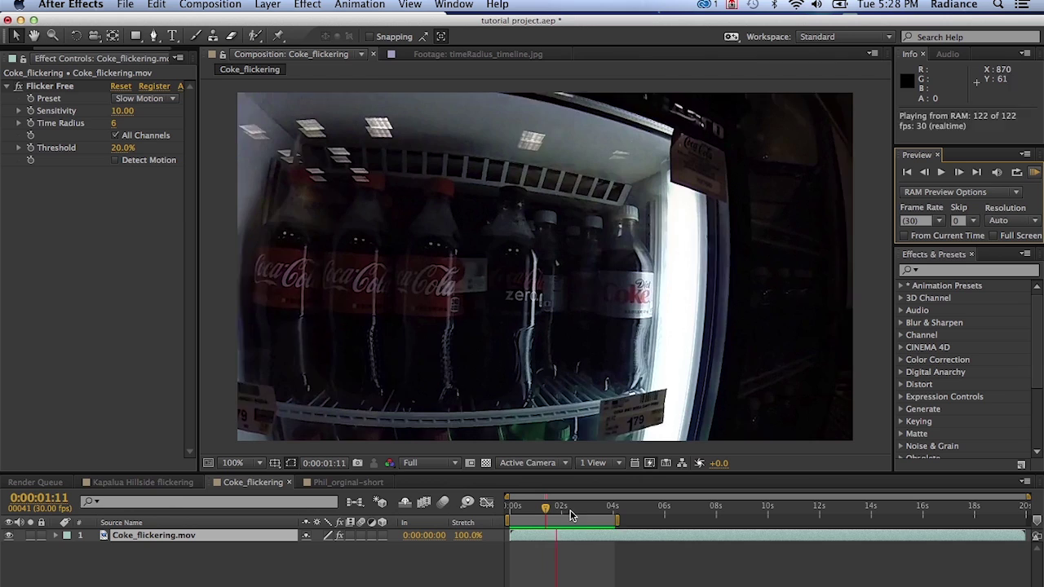
- Stop the preview and show Flicker Free's Preset dropdown list
click(570, 510)
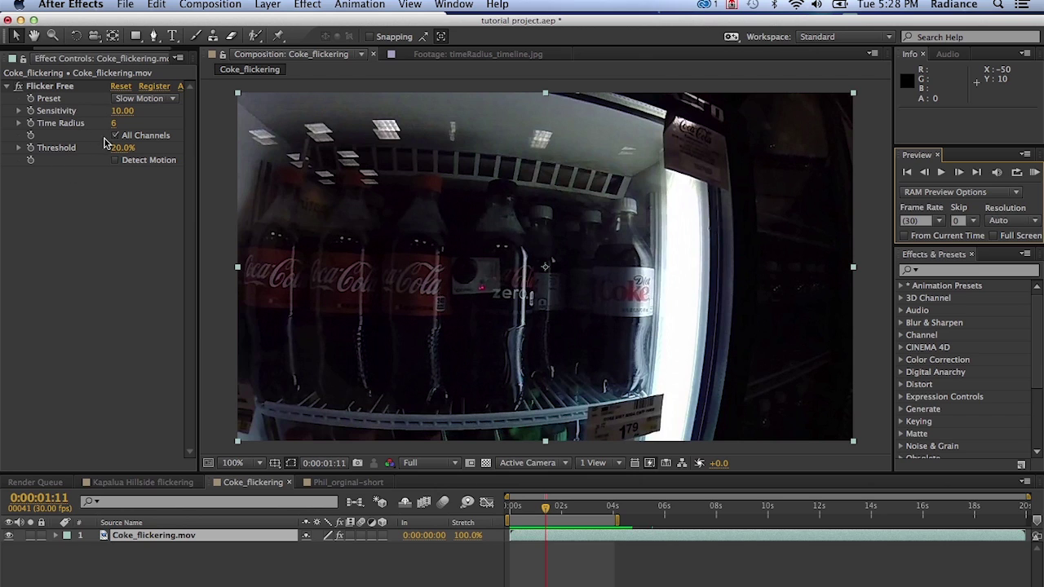
click(165, 99)
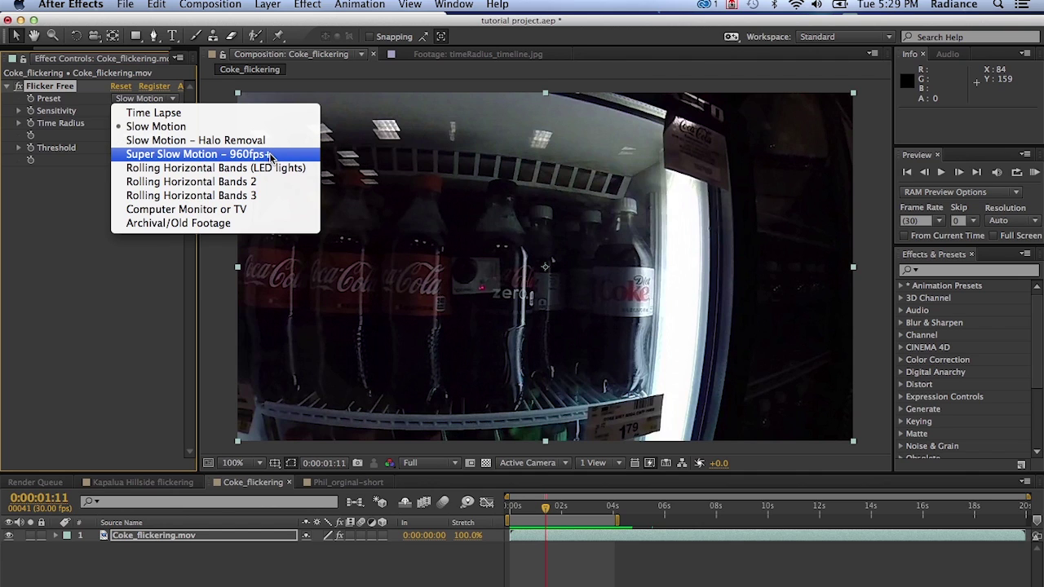
- Dismiss the preset list, keeping the Slow Motion preset unchanged
click(70, 179)
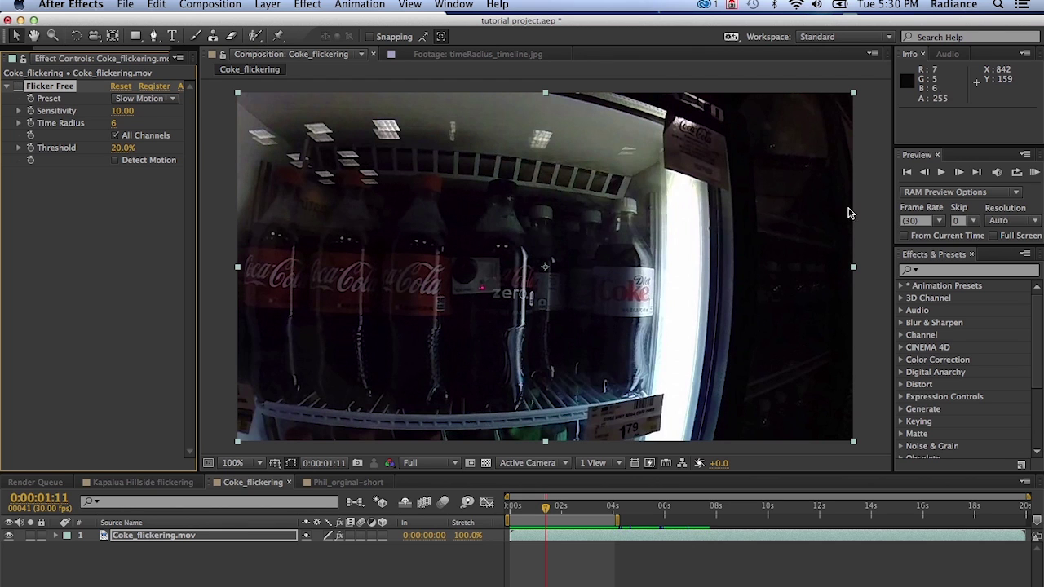
click(1034, 172)
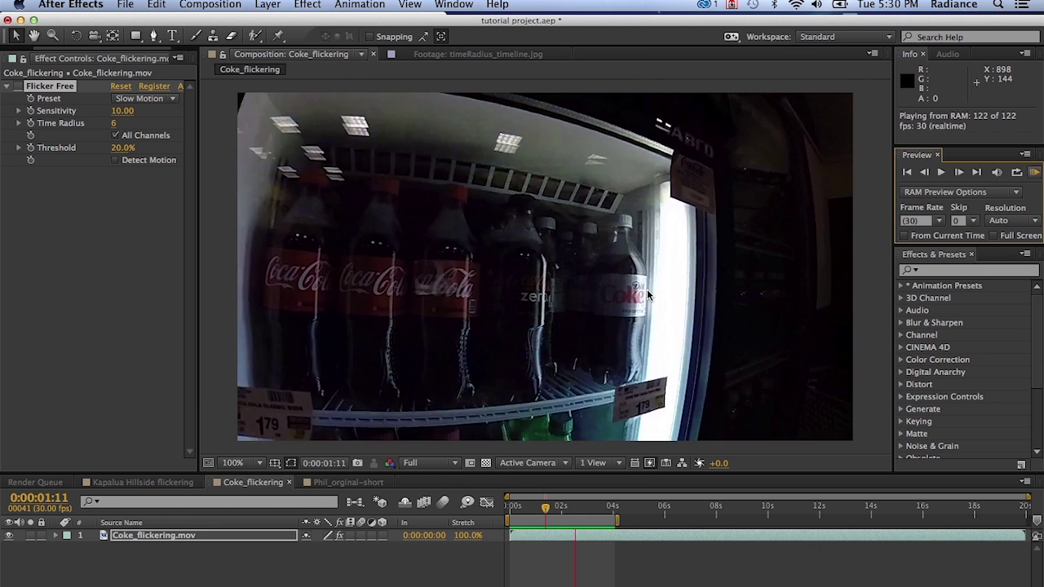
key(space)
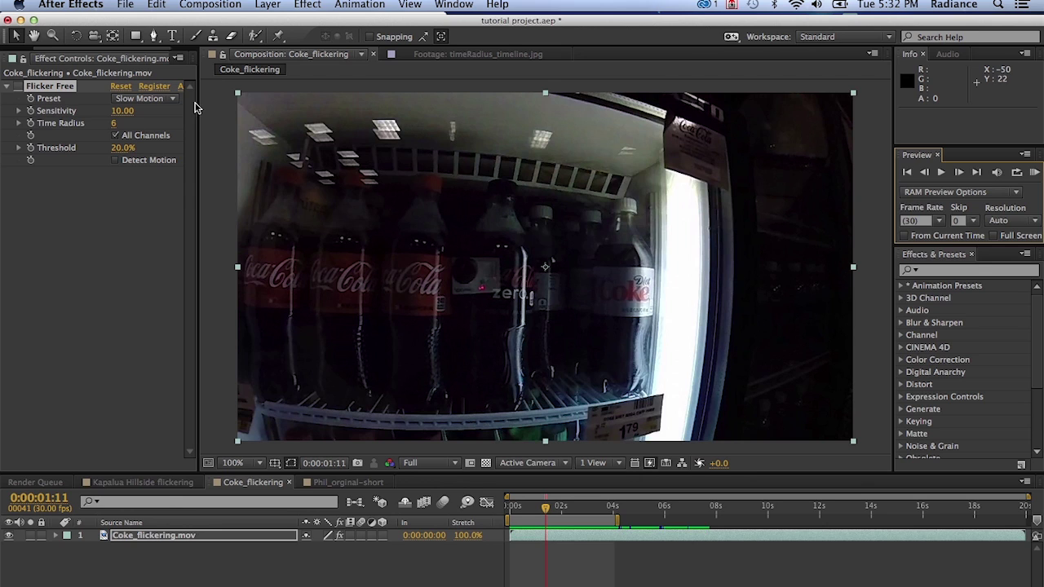
- Show the timeRadius_timeline.jpg diagram comparing Time Radius 6 and 10 in the viewer
click(510, 54)
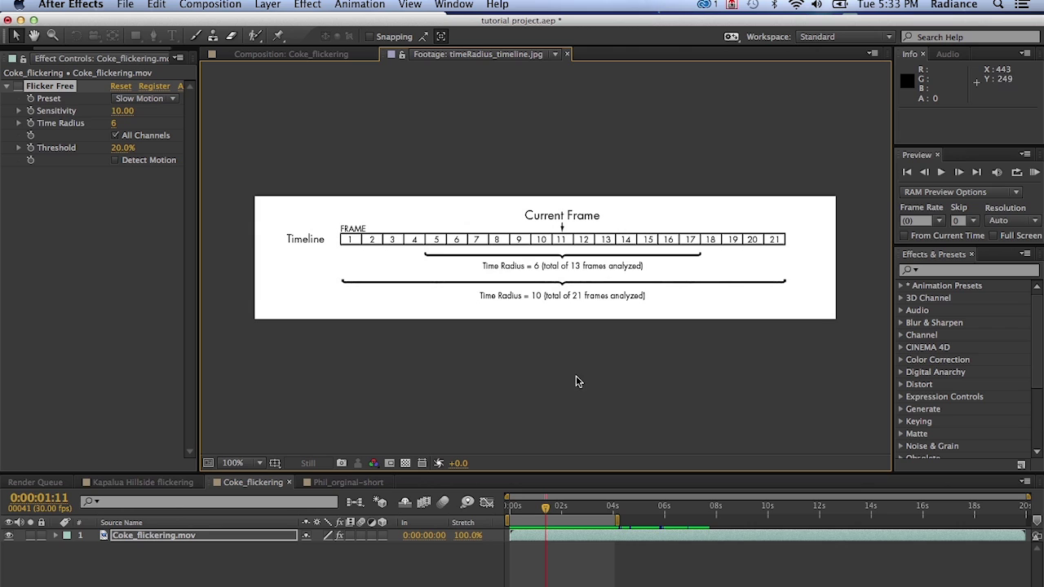
- Return the viewer to the Coke_flickering composition
click(321, 56)
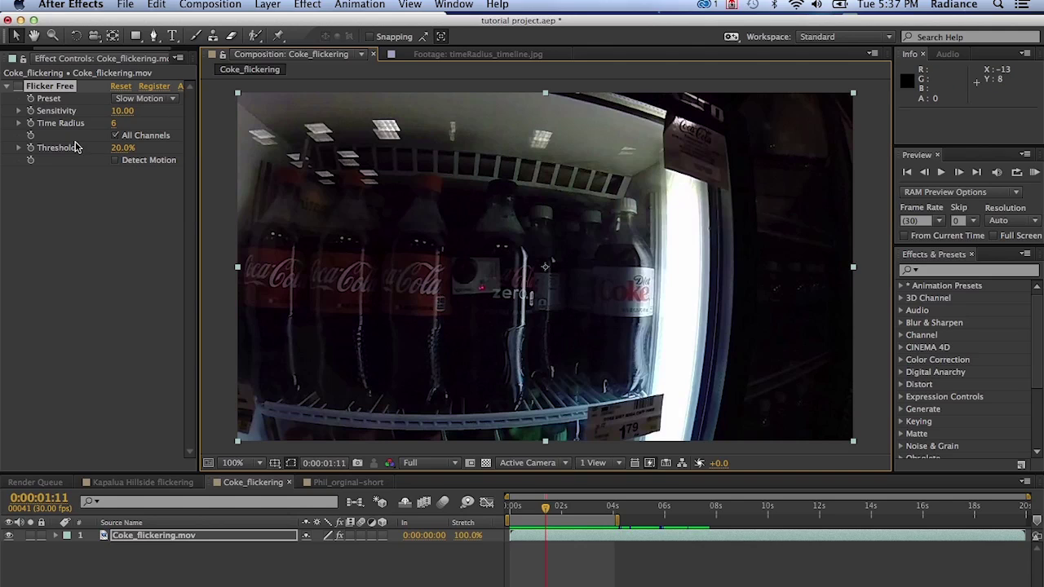
click(173, 101)
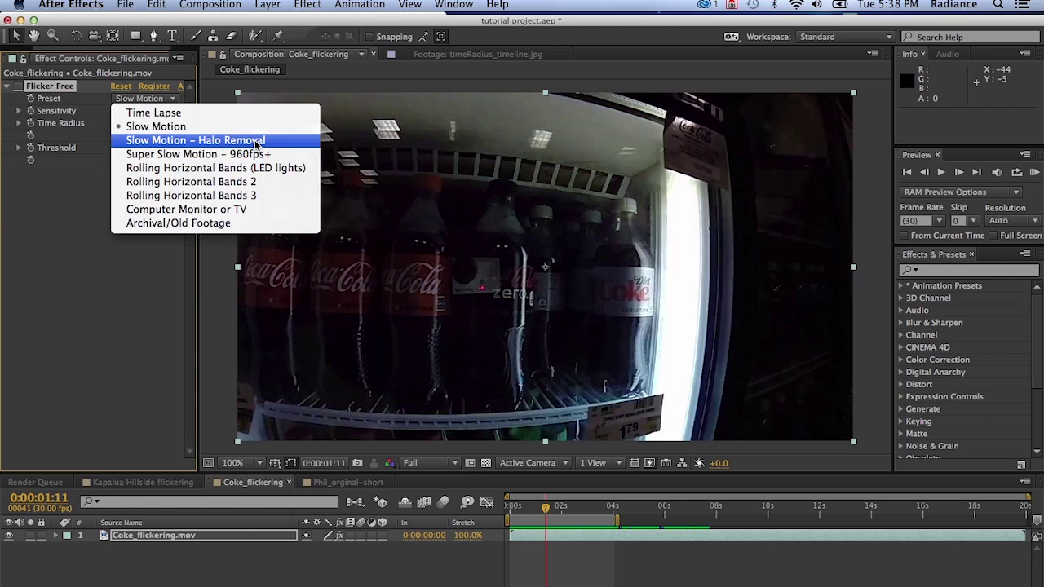
click(106, 193)
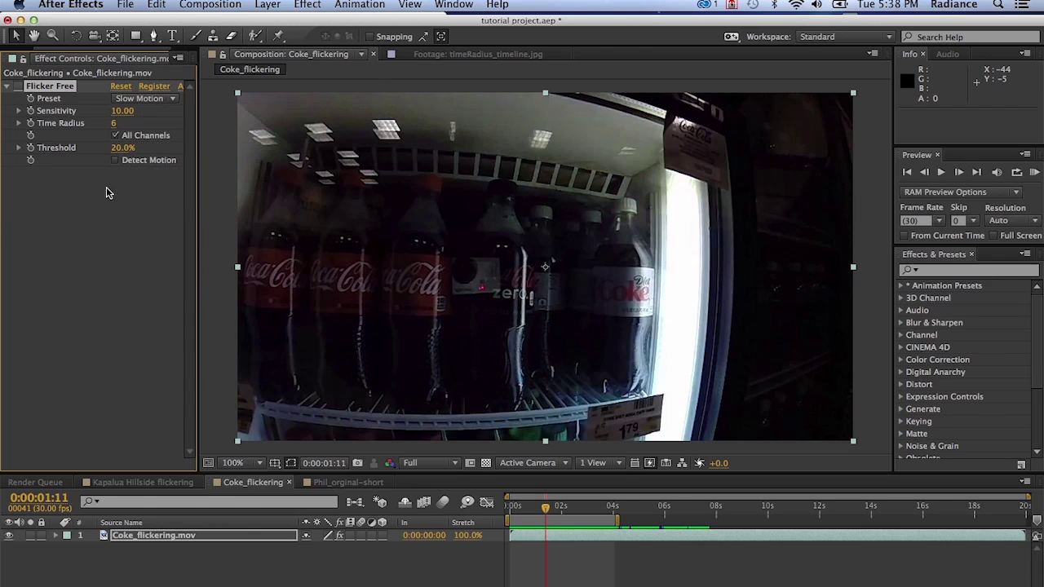
click(162, 99)
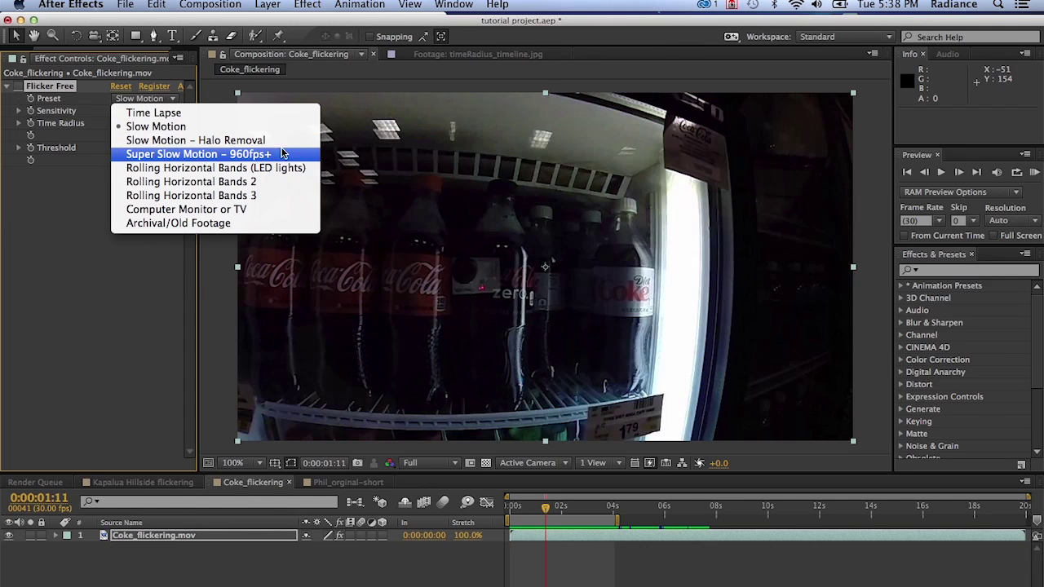
key(Escape)
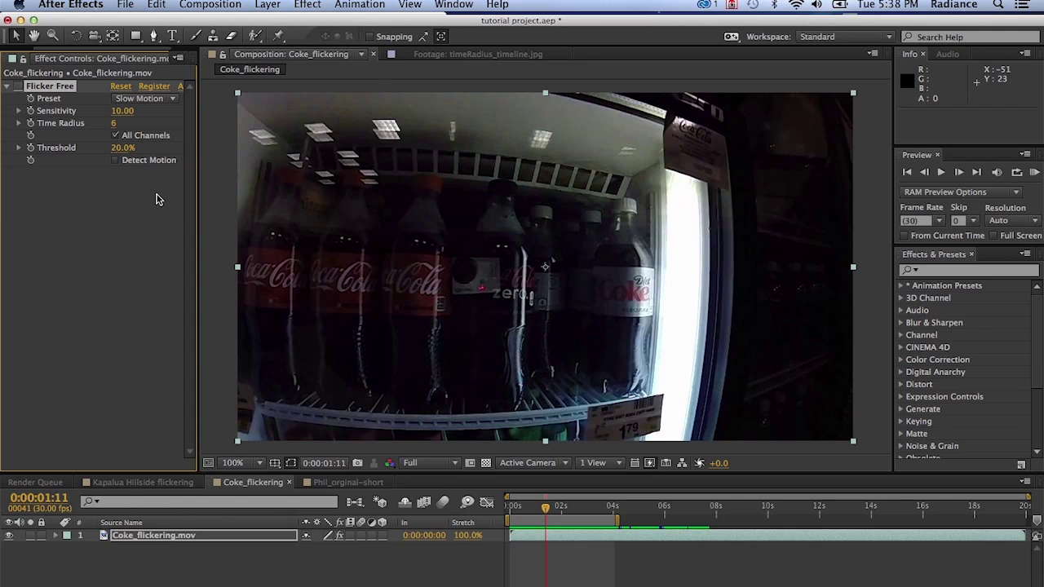
click(161, 100)
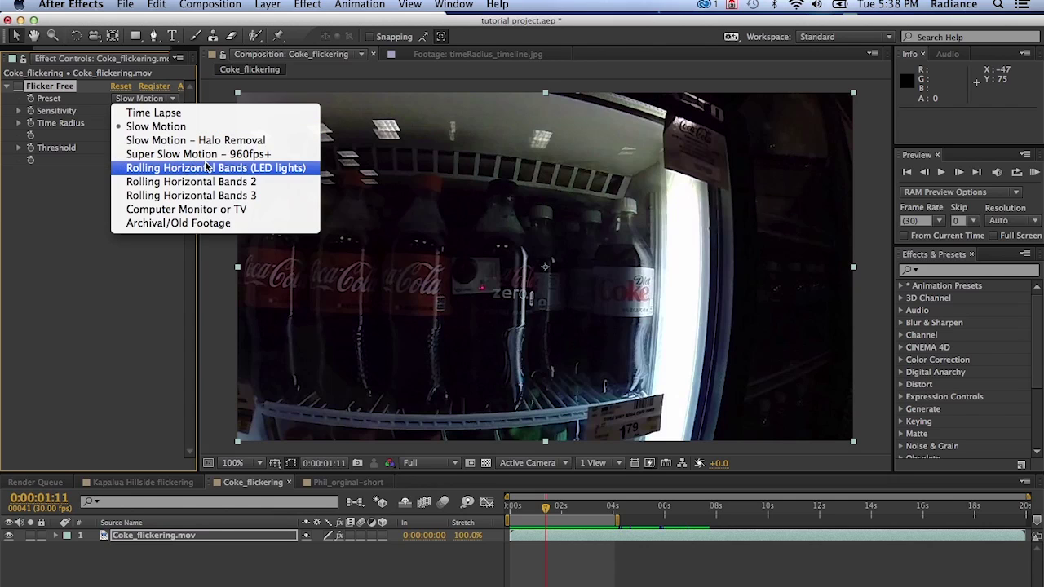
click(72, 220)
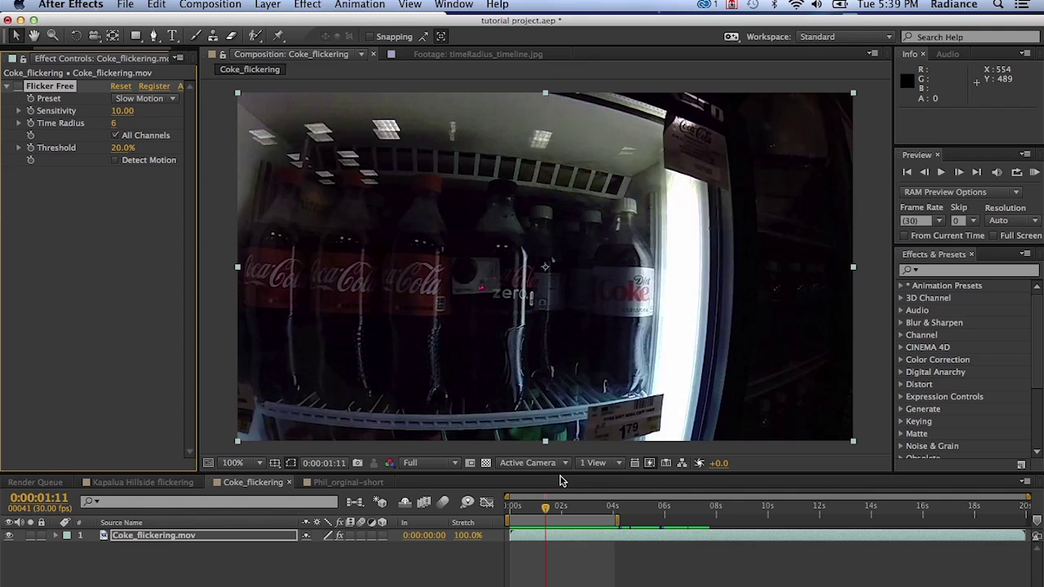
- Step the Coke clip forward frame by frame from 0:00:01:11 to 0:00:01:18
key(Page_Down)
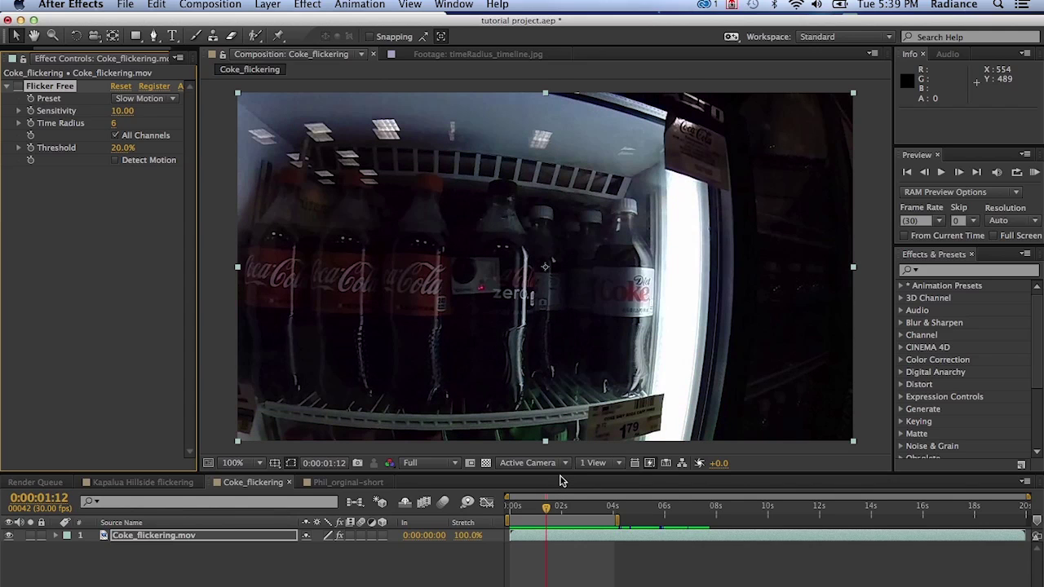
key(Page_Down)
key(Page_Down)
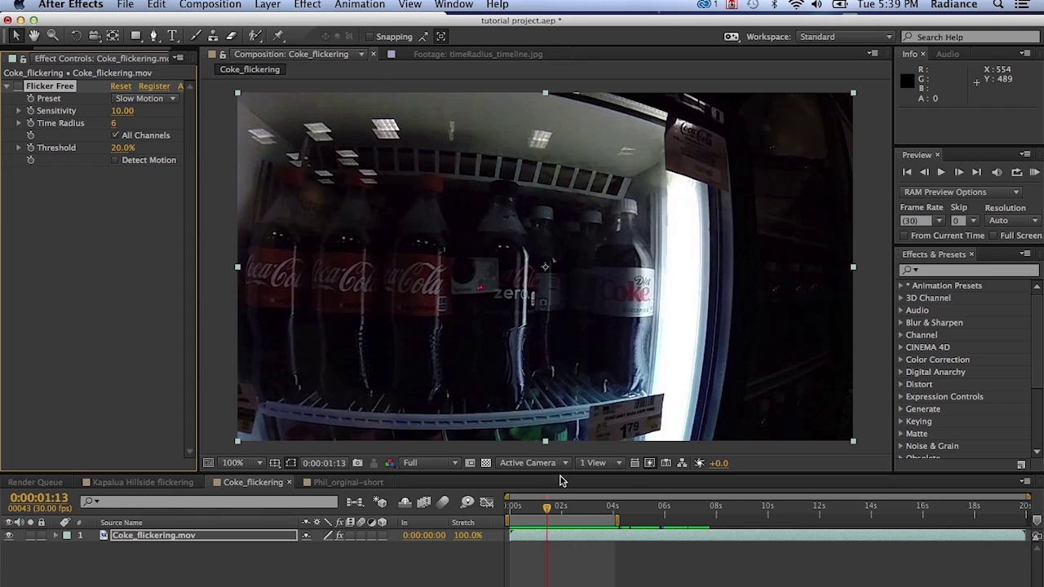
key(Page_Down)
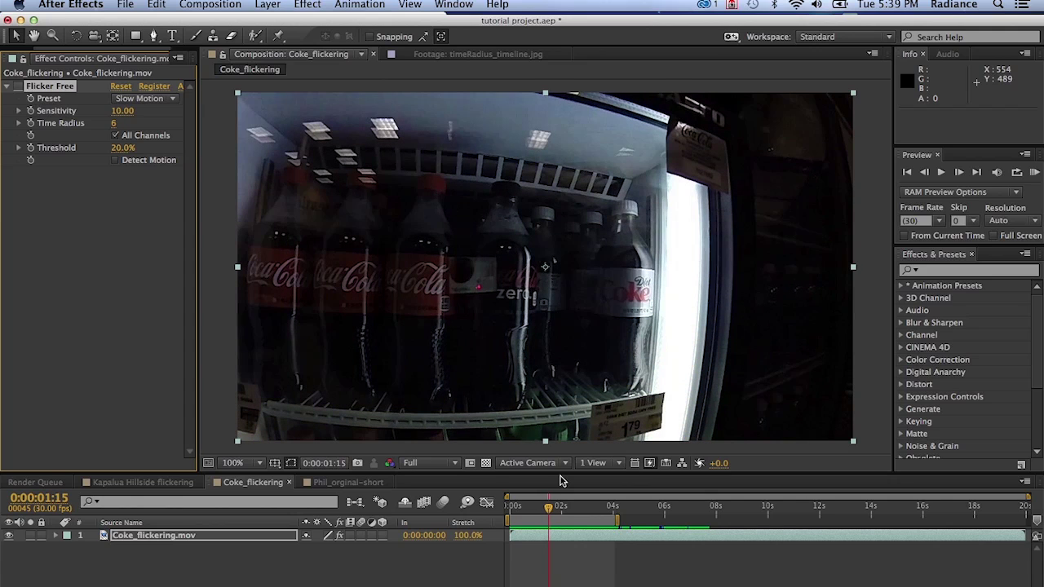
key(Page_Down)
key(Page_Down)
key(Page_Down)
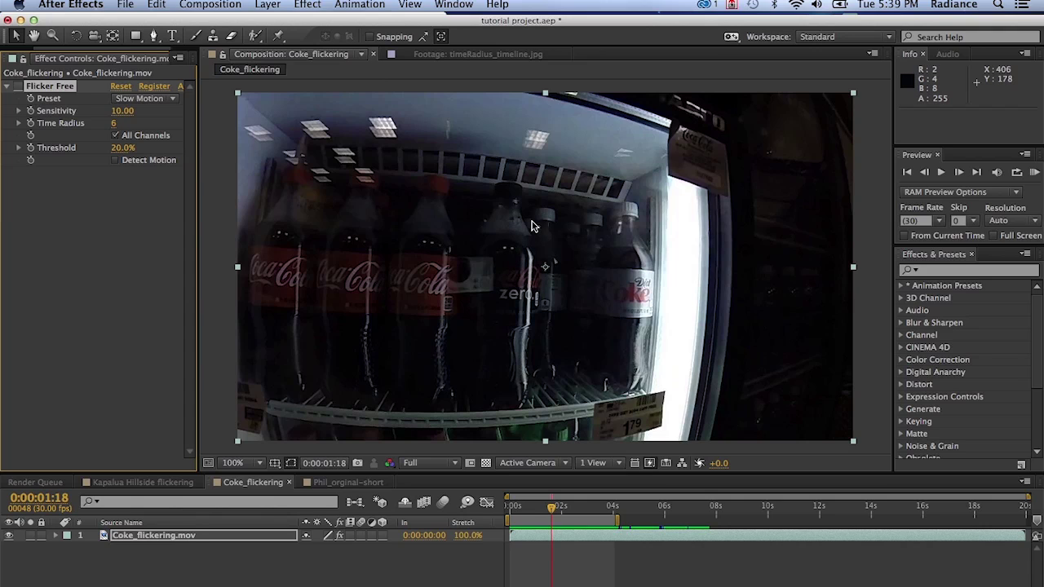
- Choose the Super Slow Motion – 960fps+ preset, raising Time Radius to 10
click(168, 98)
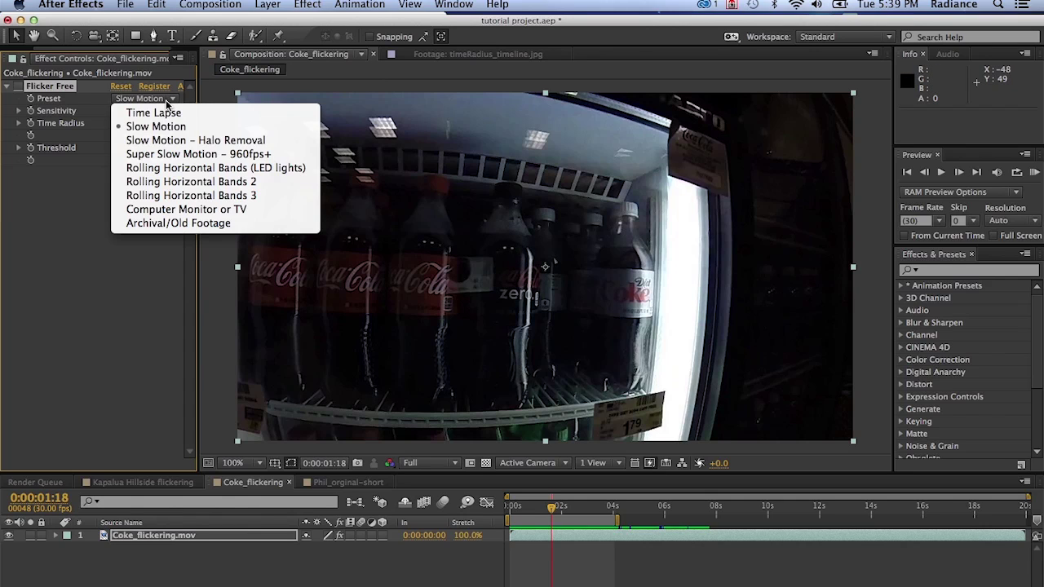
click(282, 155)
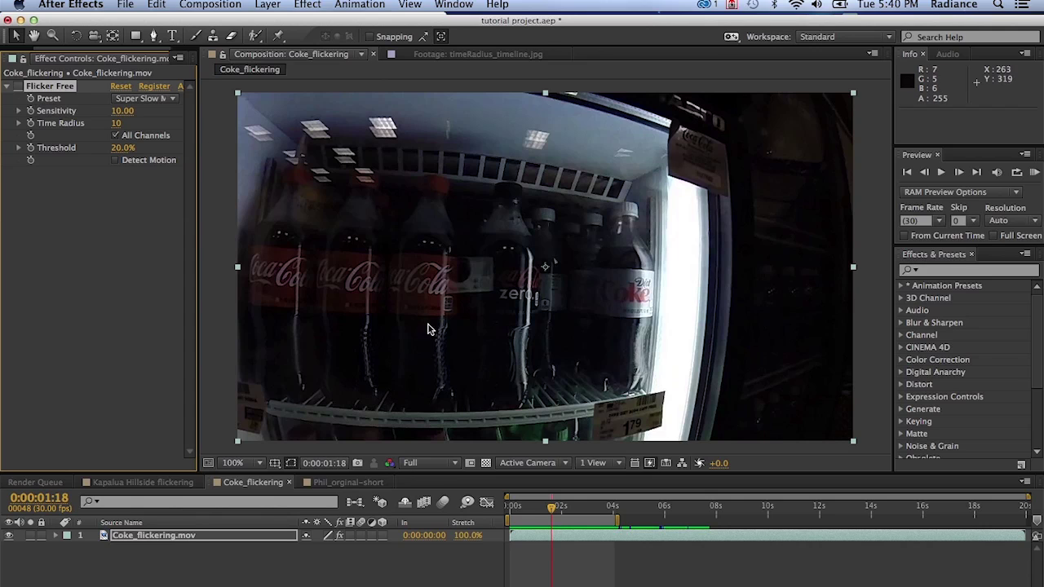
- Open the Kapalua Hillside flickering composition, keep its Time Lapse preset, and RAM-preview it
click(155, 483)
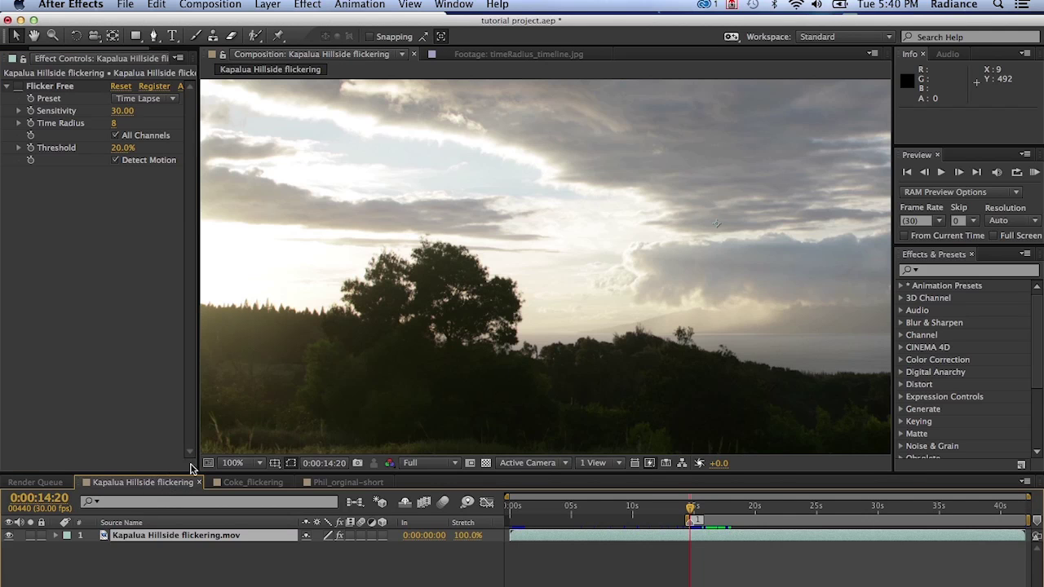
click(173, 99)
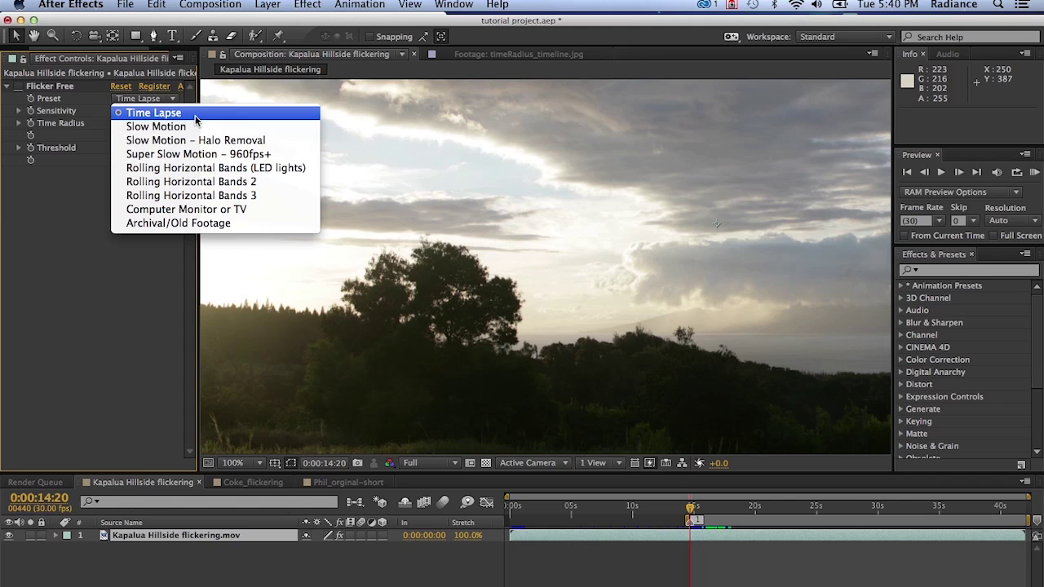
click(206, 94)
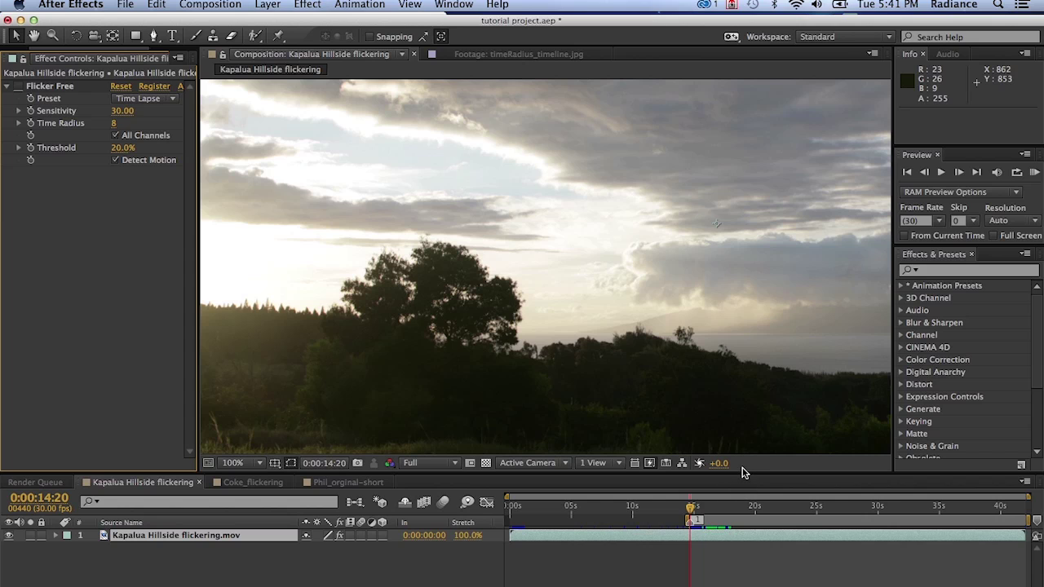
click(1034, 172)
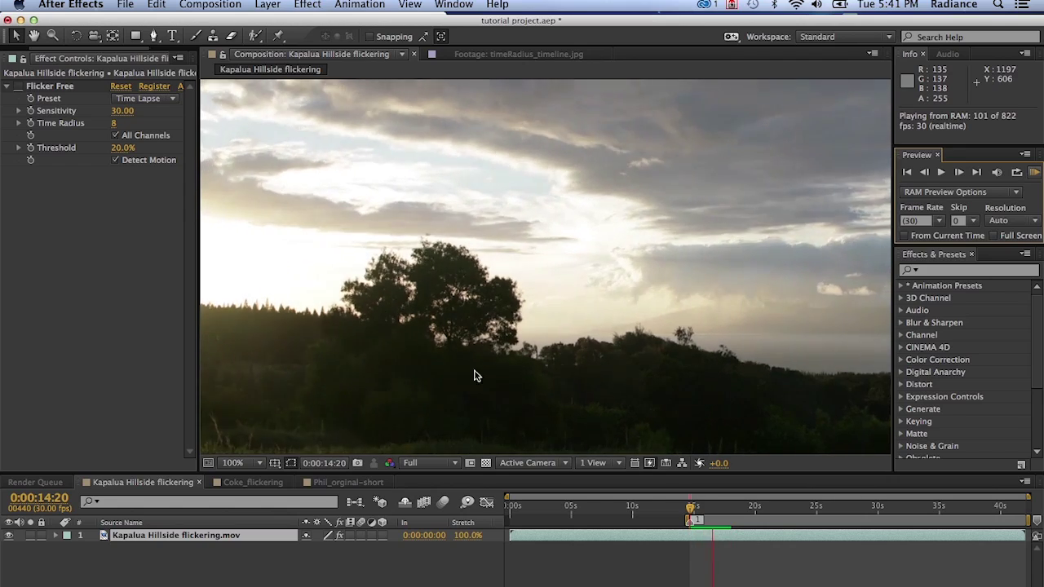
- Preview the hillside time-lapse with Flicker Free off for comparison, stopping at 0:00:14:20
key(space)
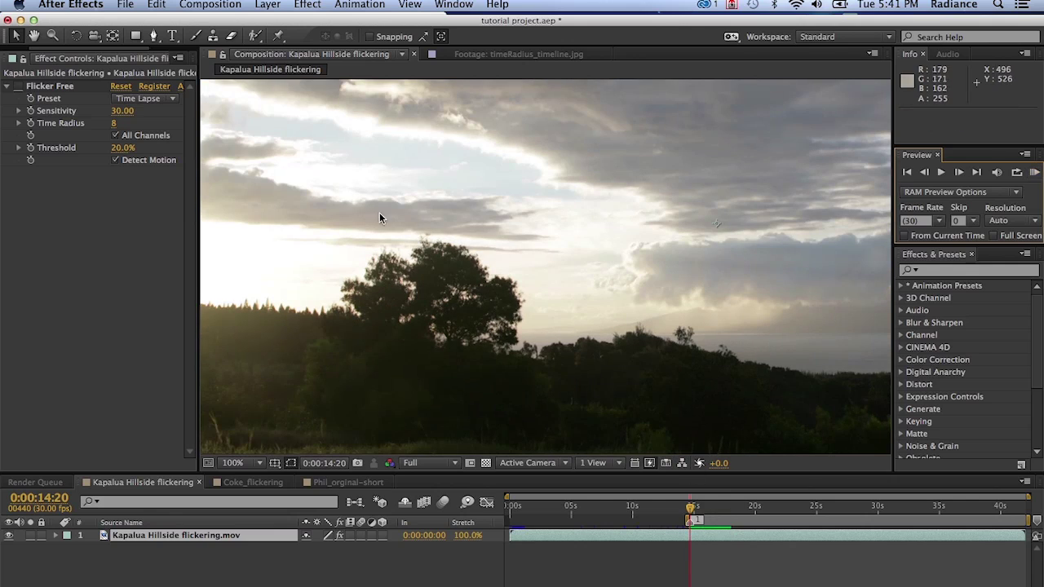
click(19, 86)
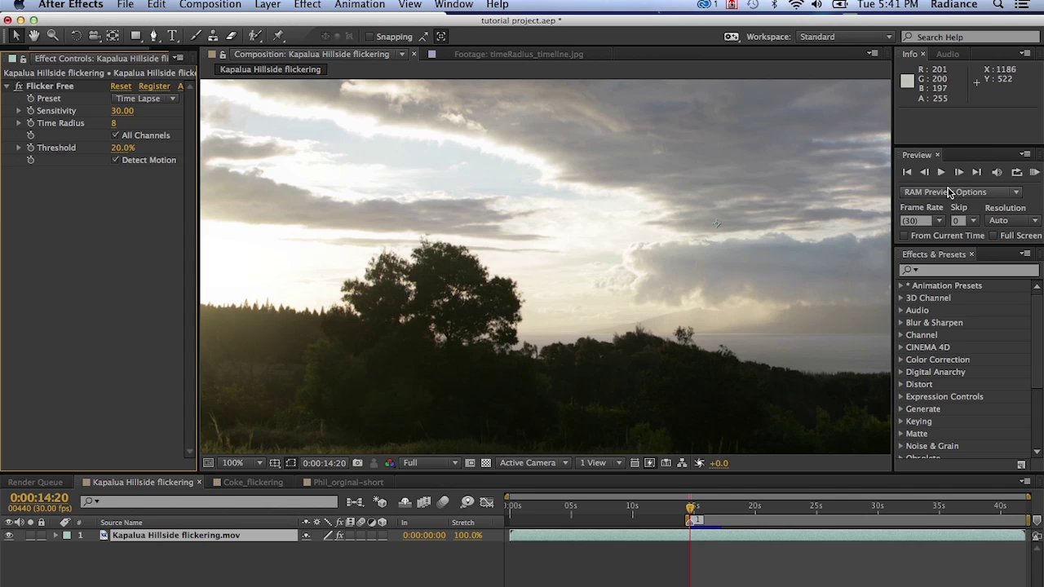
click(1035, 173)
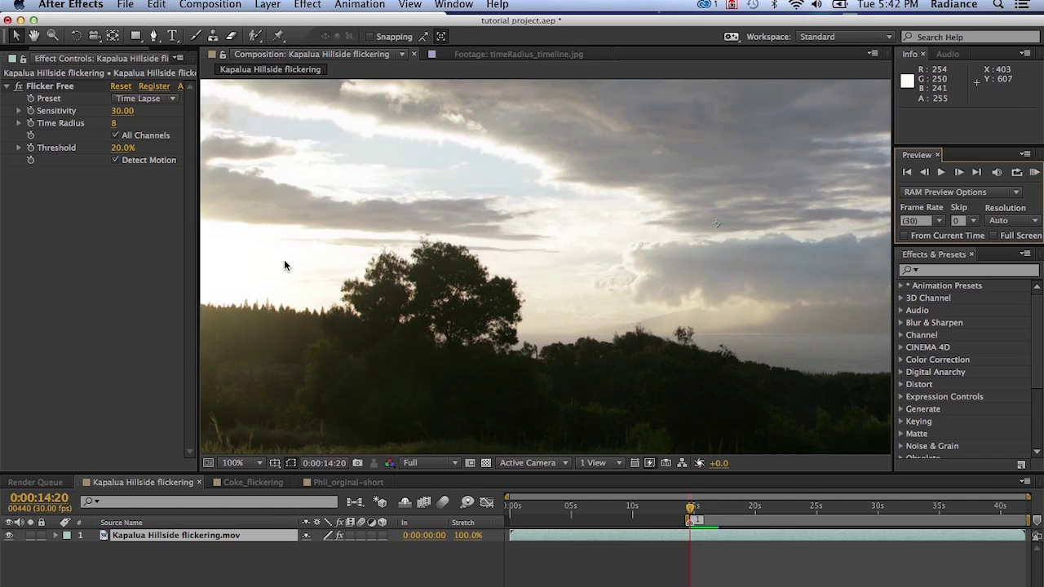
click(42, 115)
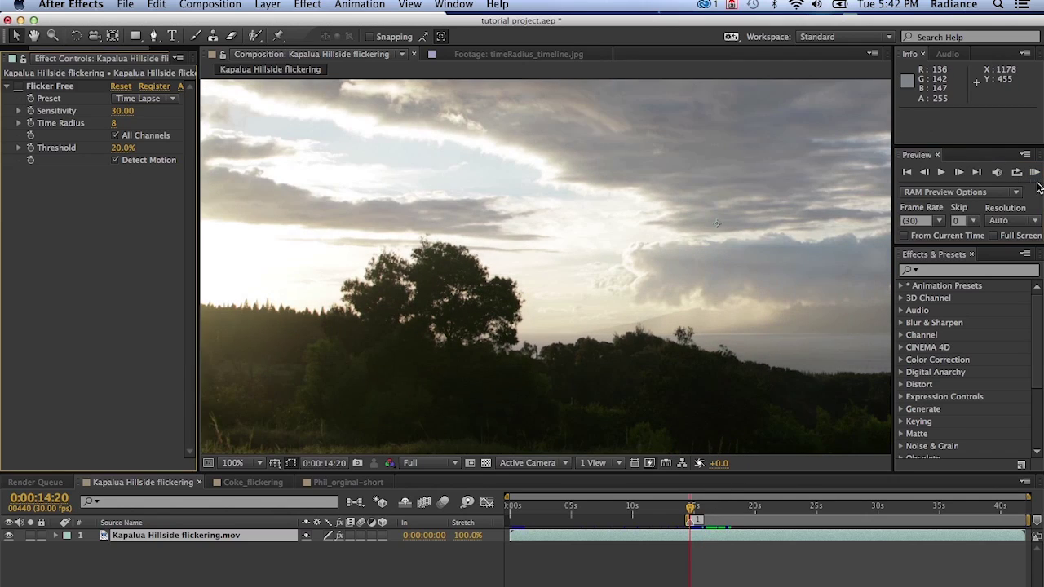
key(KP_0)
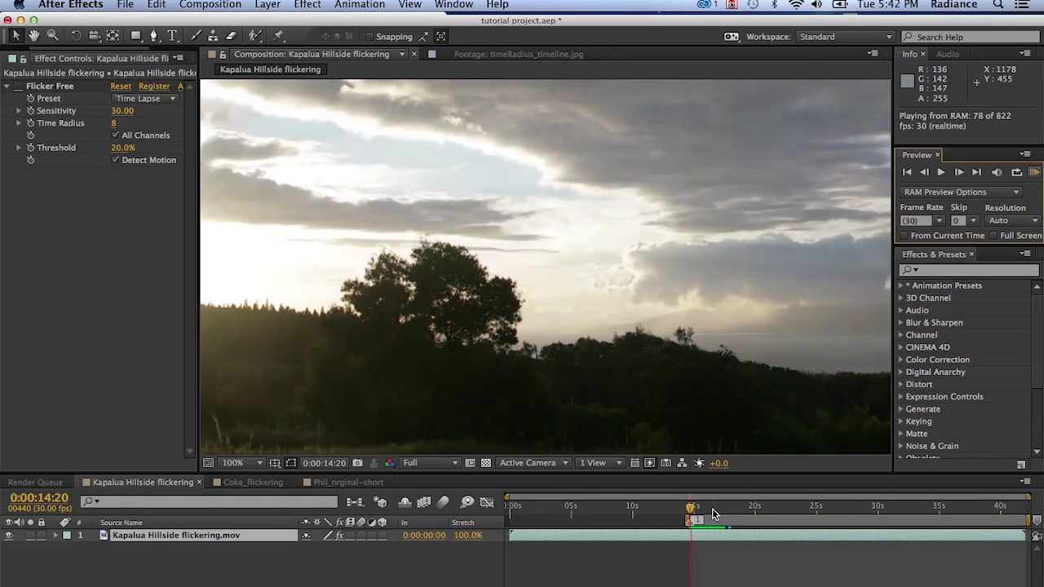
key(space)
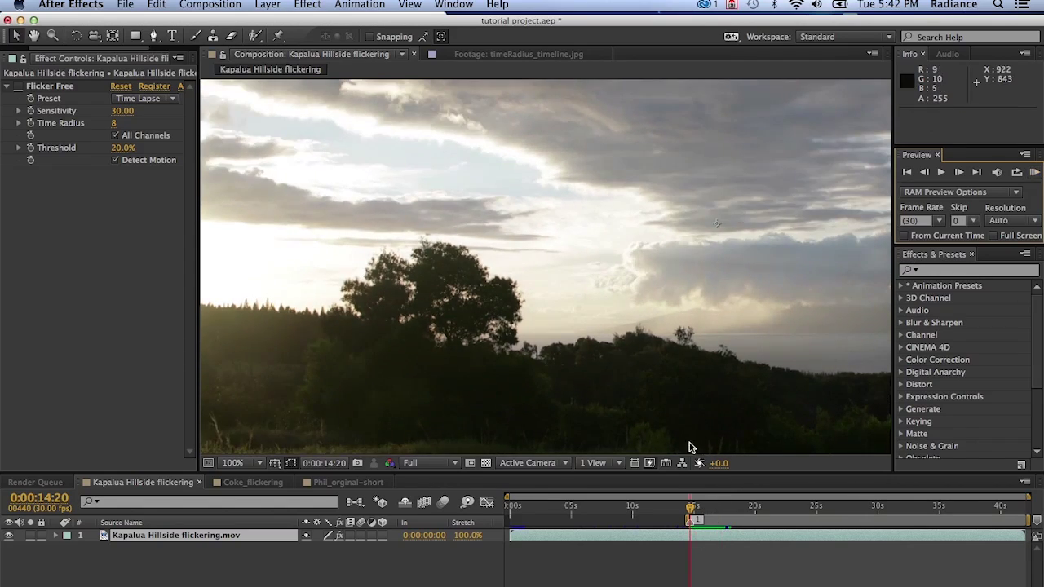
- In Phil_orginal-short, disable Flicker Free and RAM-preview the original flickering interview
click(356, 483)
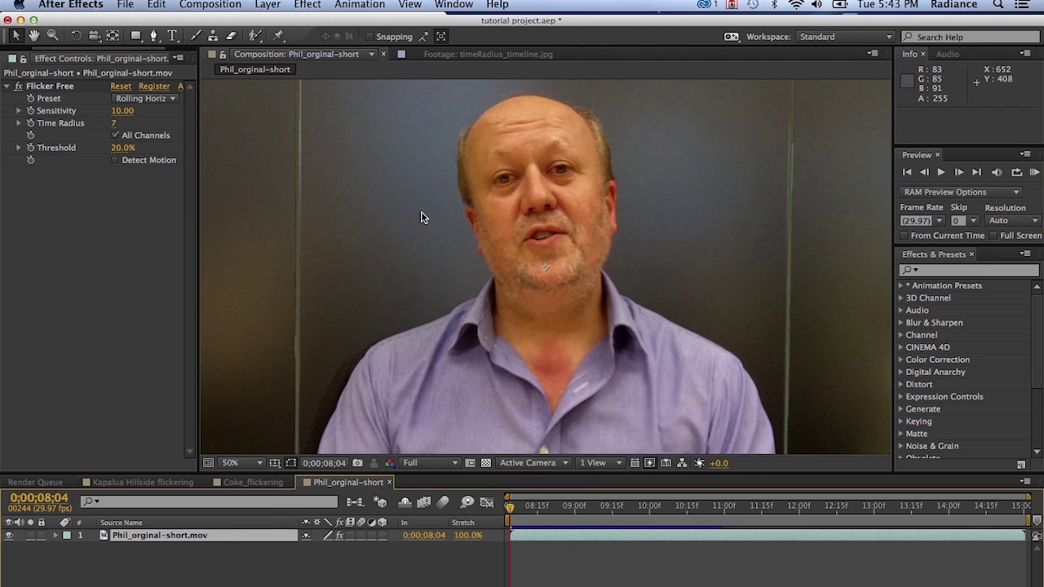
click(19, 88)
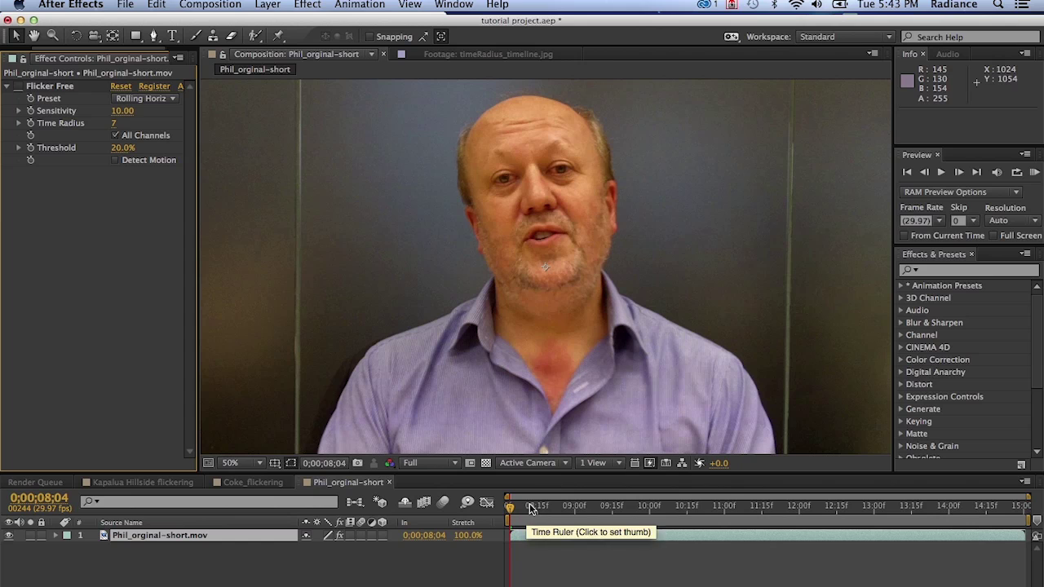
click(1036, 173)
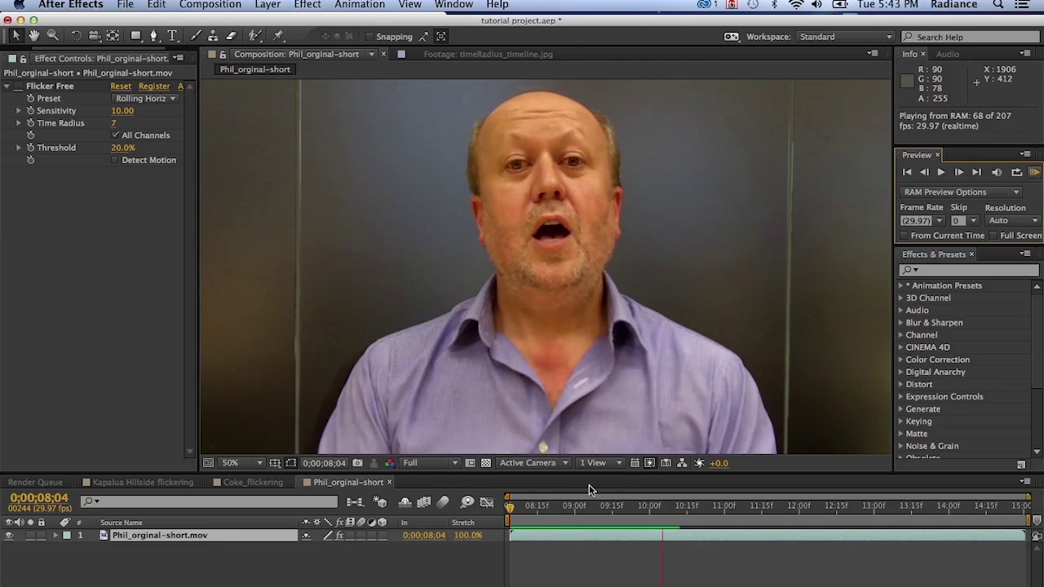
click(560, 516)
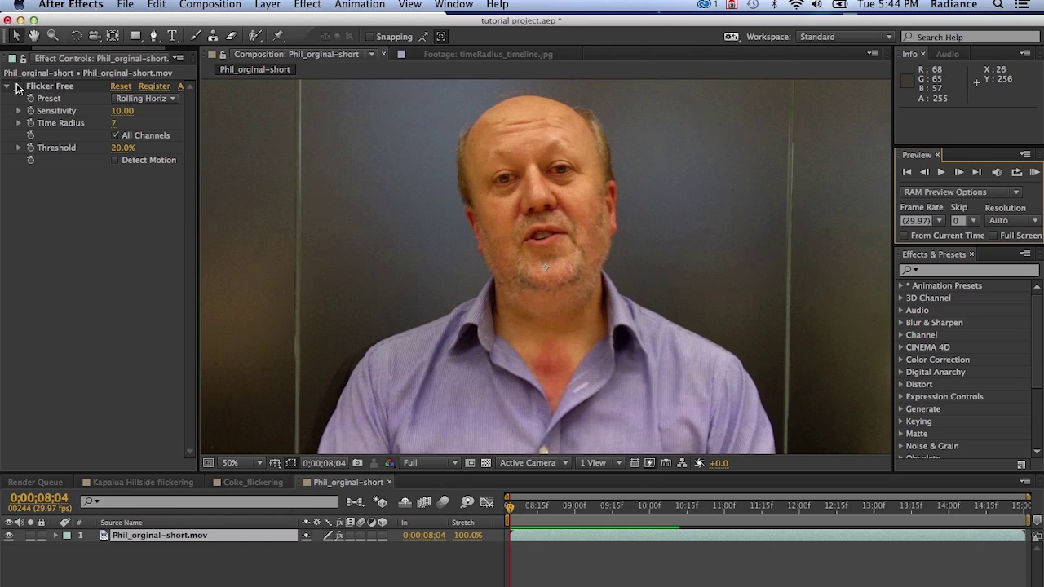
- Keep the Flicker Free preset on Rolling Horizontal Bands (LED lights) and RAM-preview the interview
key(KP_0)
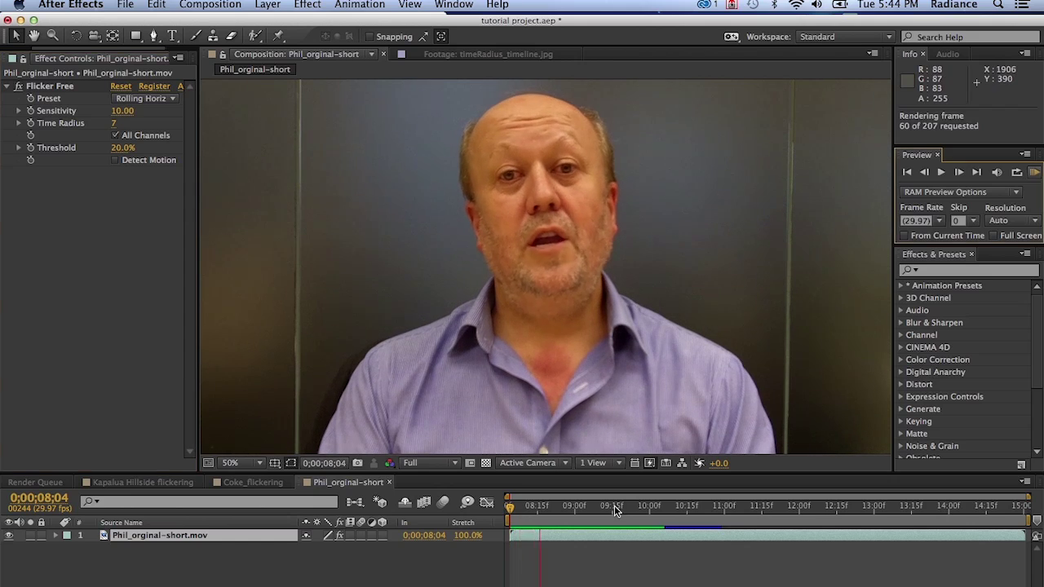
key(space)
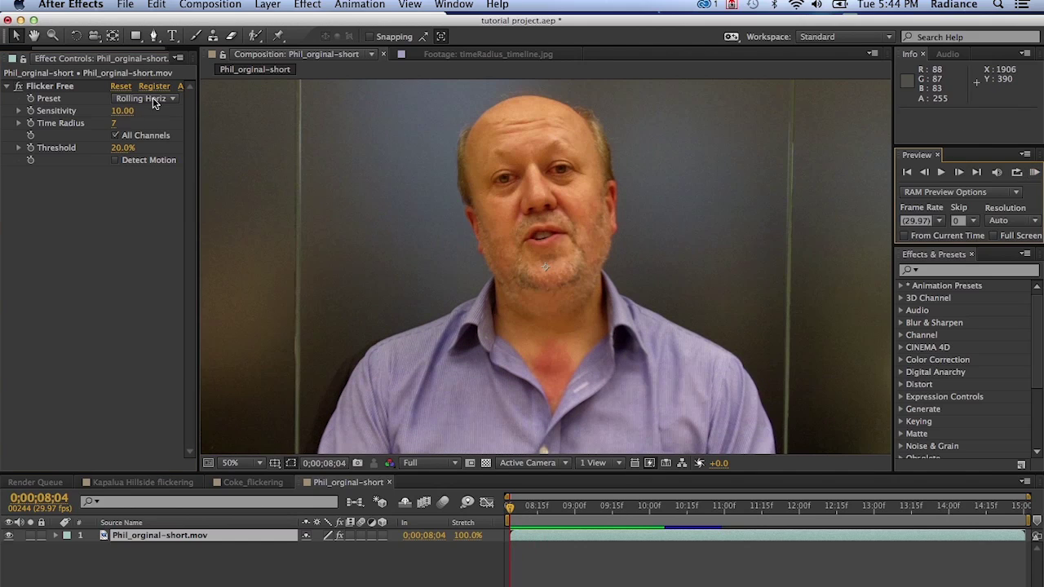
click(168, 99)
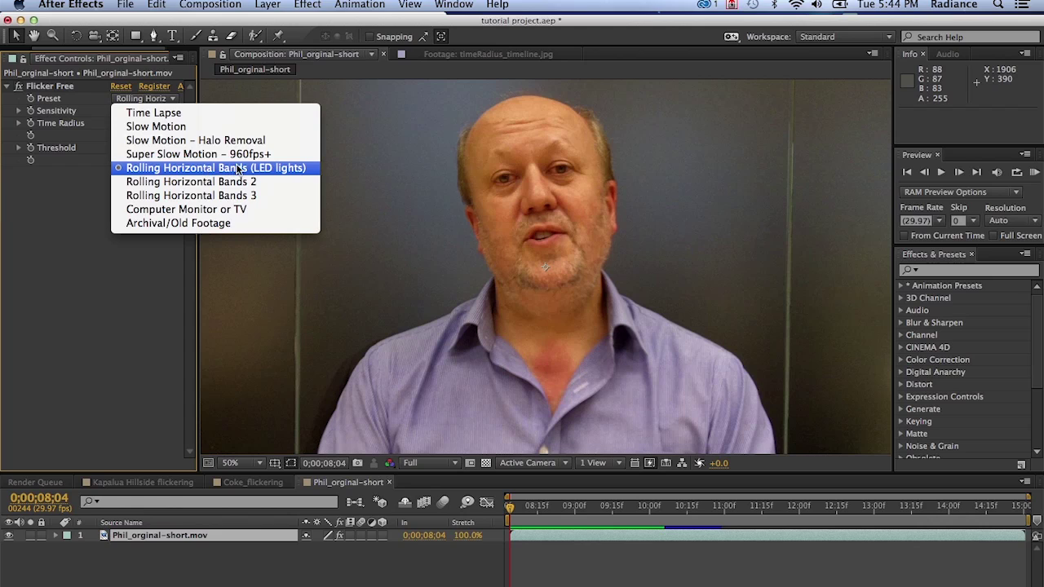
click(88, 186)
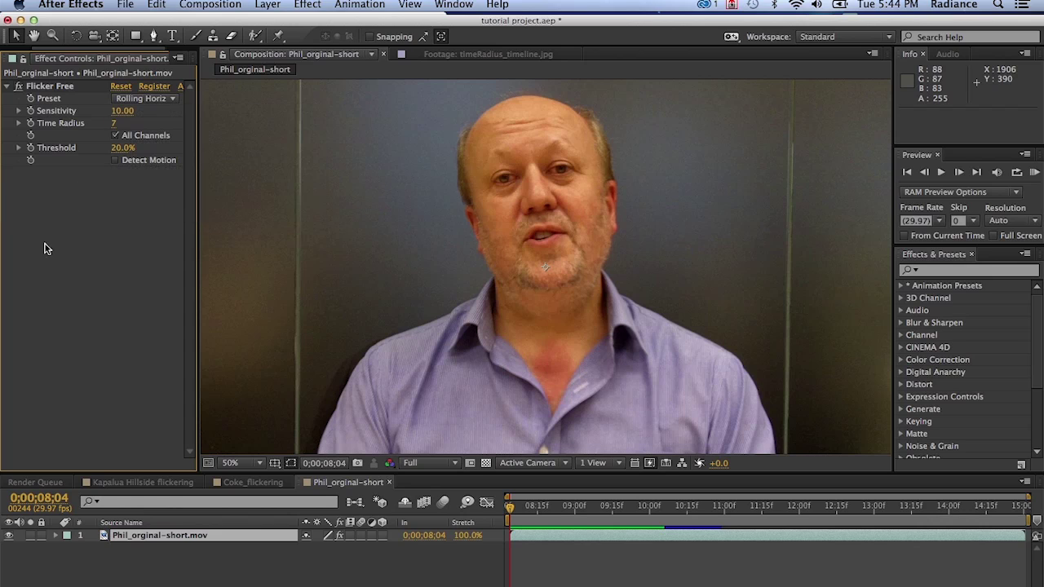
click(1034, 172)
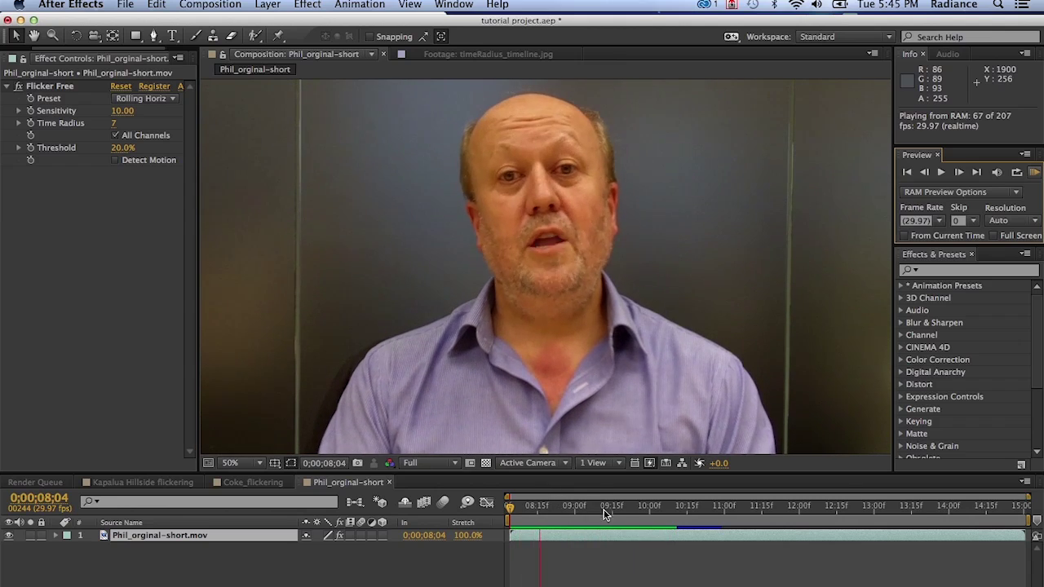
- Replay the Phil_orginal-short interview as a RAM preview, stopping at 0;00;08;04
key(space)
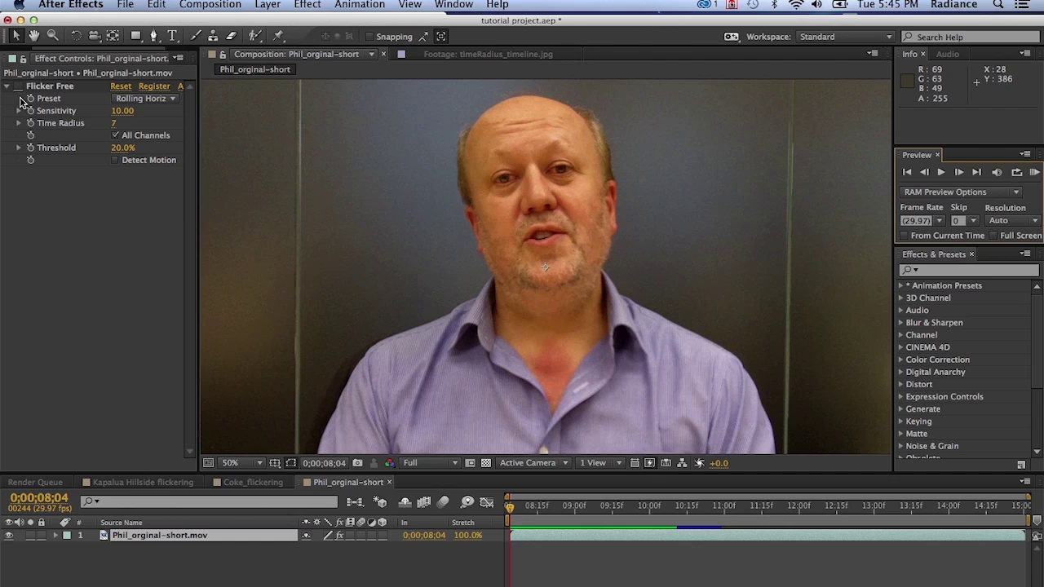
click(28, 104)
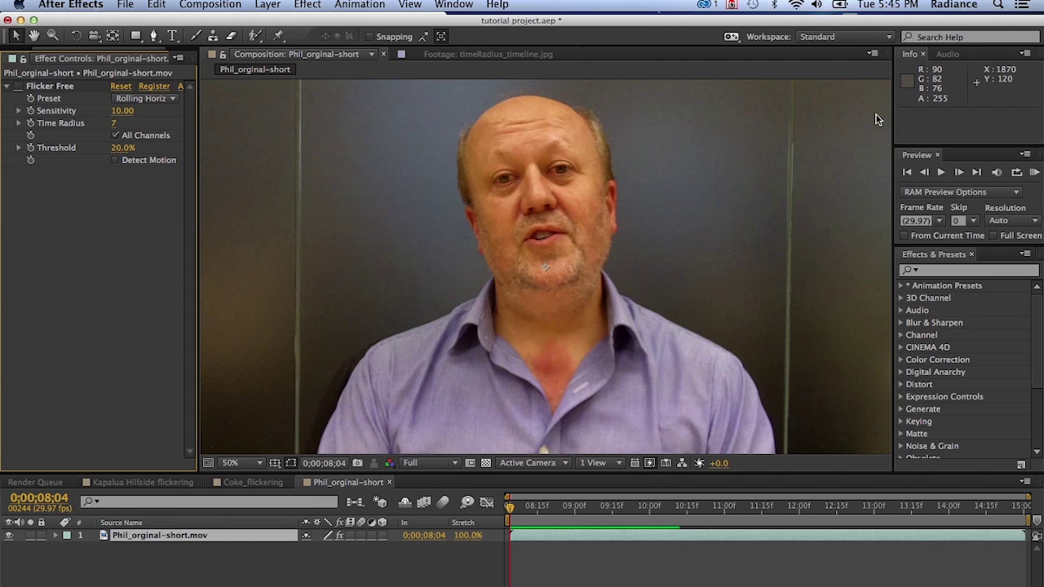
click(1035, 172)
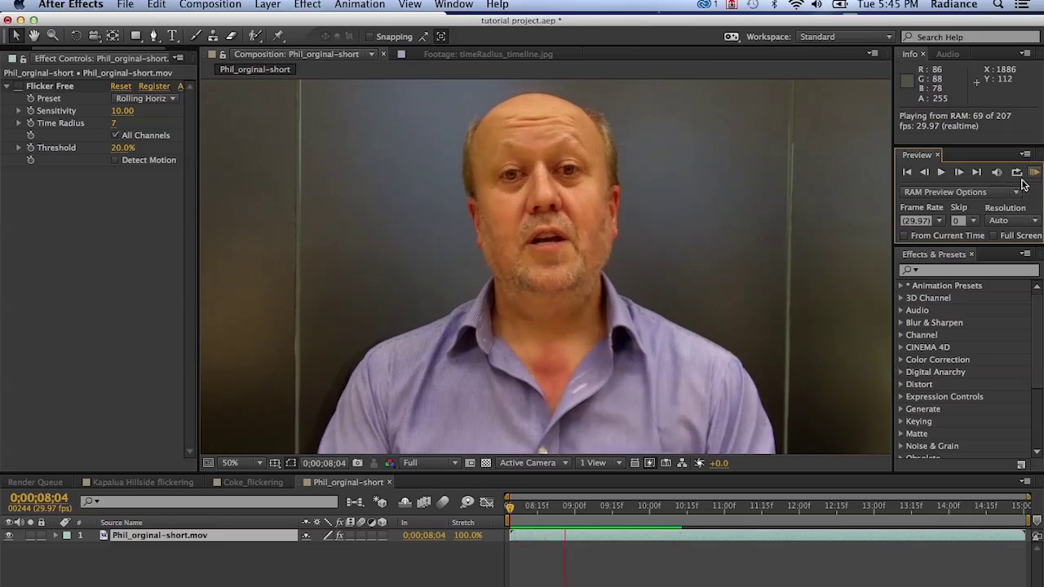
click(569, 511)
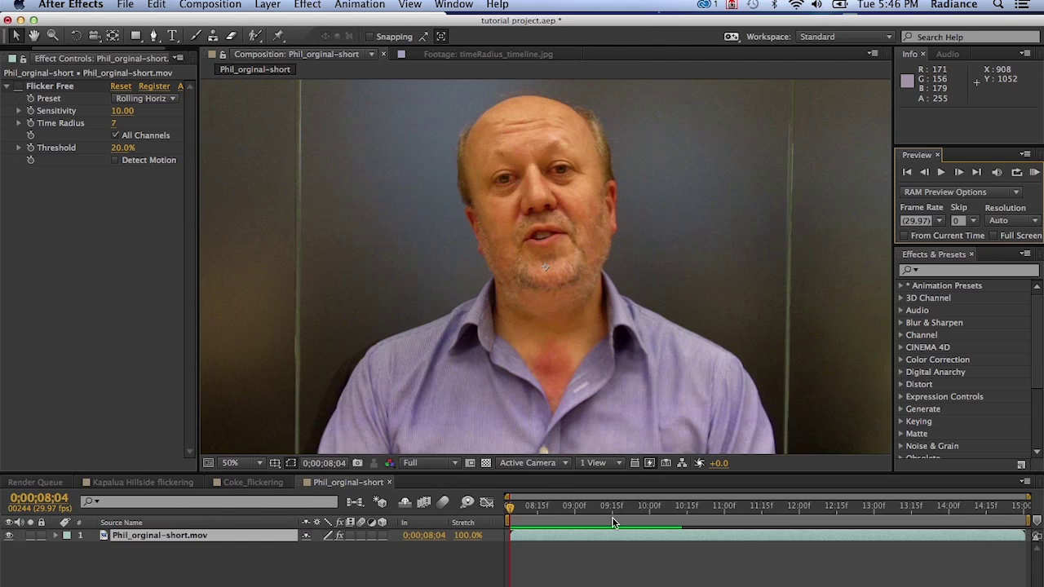
- Re-enable Flicker Free's fx switch and RAM-preview the de-flickered Phil_orginal-short interview
click(19, 87)
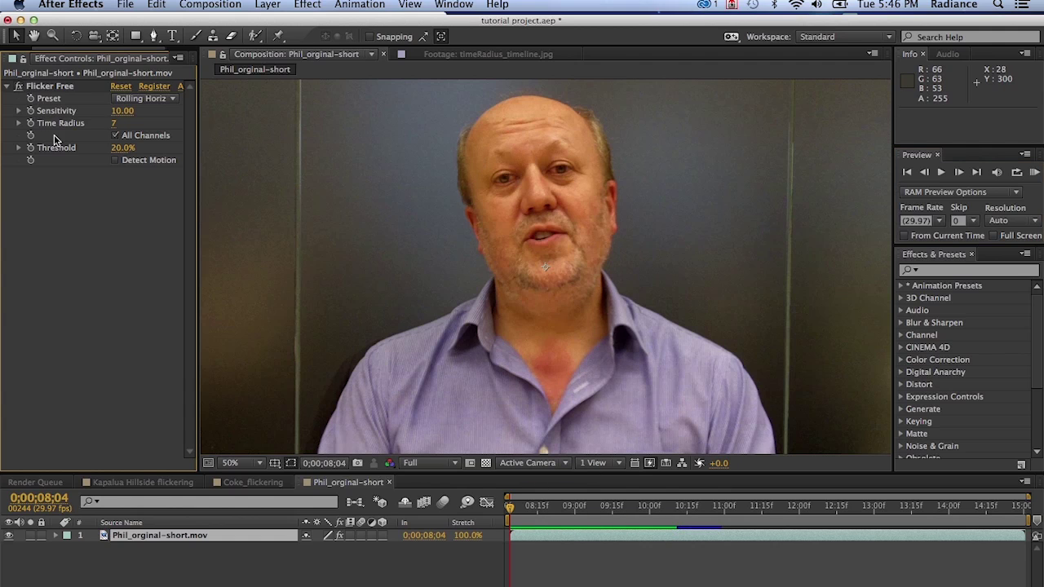
click(1034, 172)
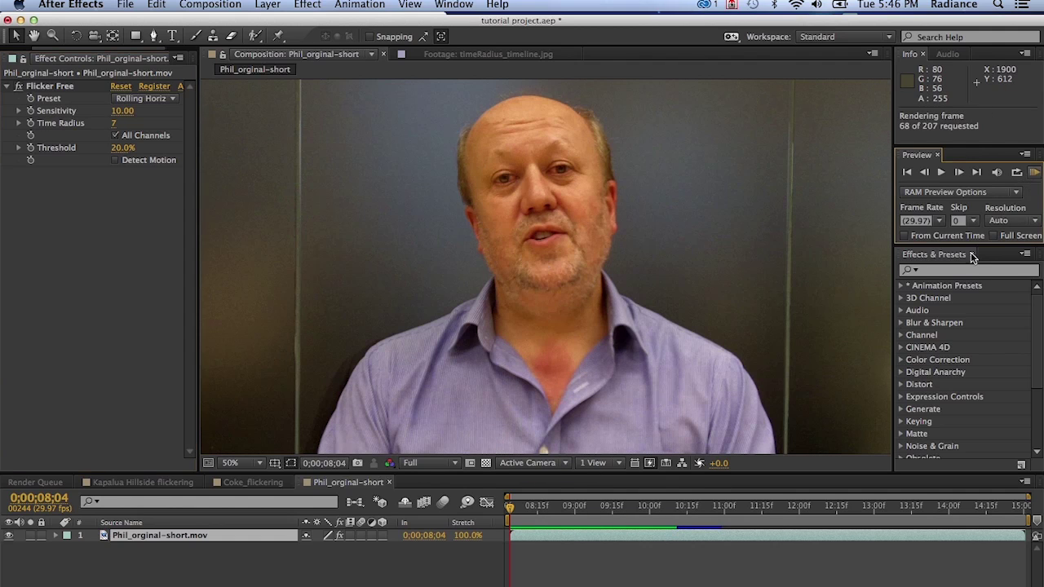
click(645, 550)
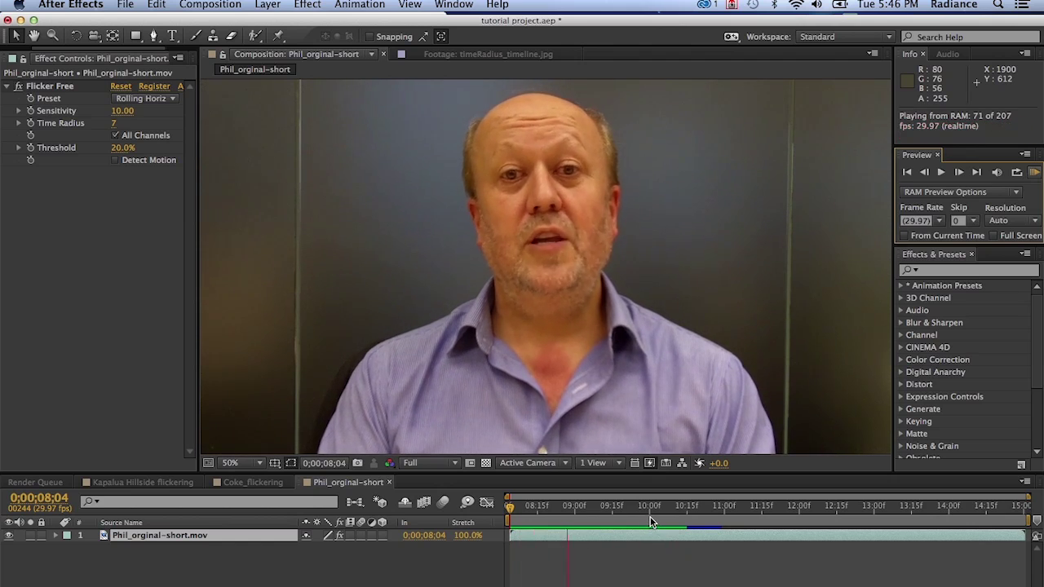
click(626, 532)
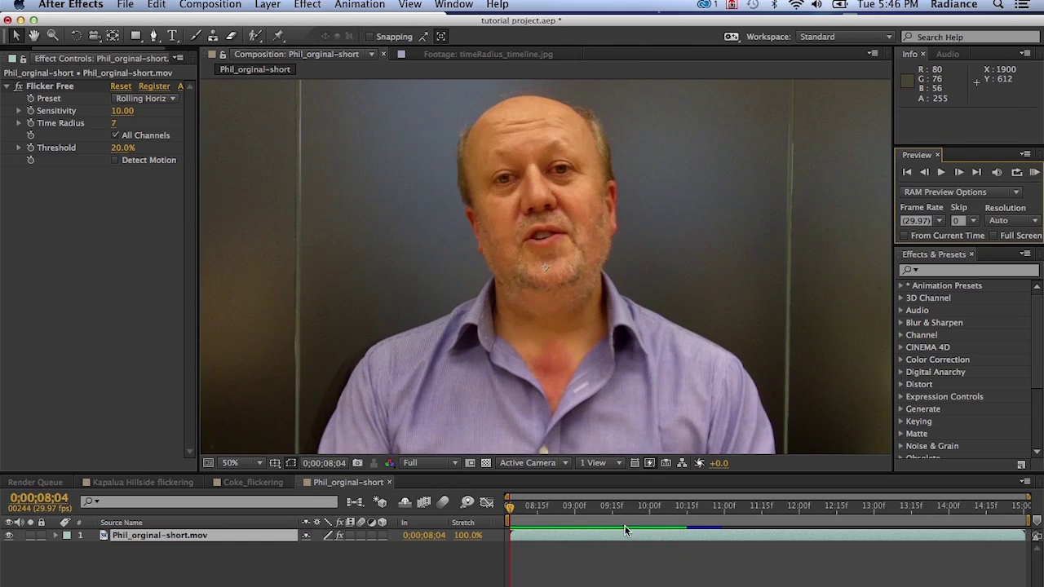